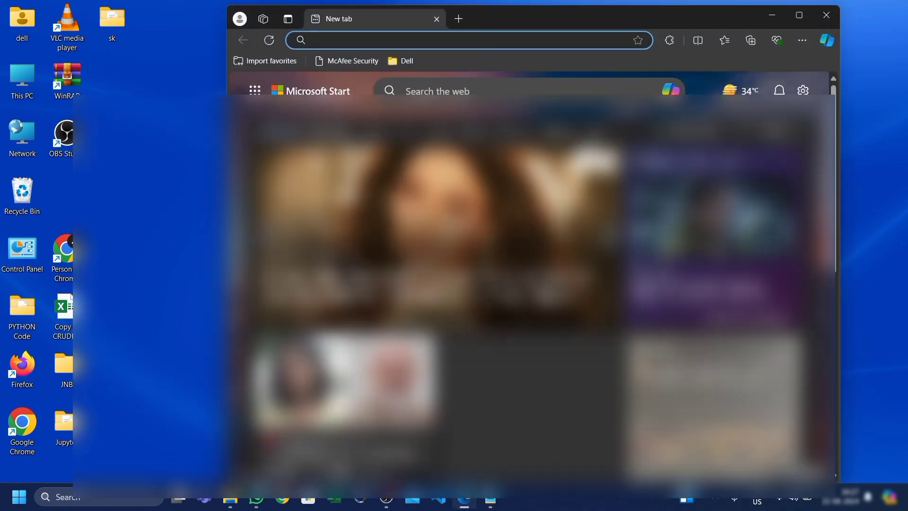
Step: Search the web for "anaconda download" in a maximized browser window and open the Downloads page on anaconda.com
{"action": "left_click", "coordinate": [415, 39]}
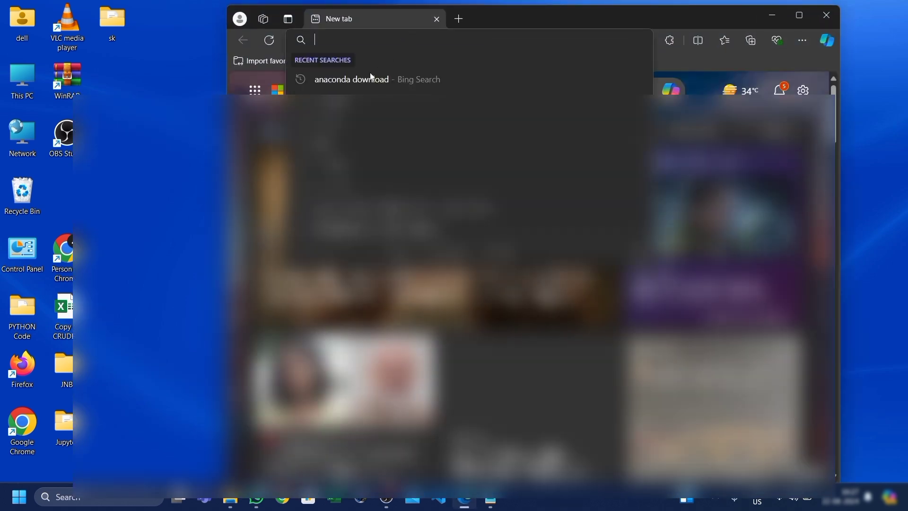
{"action": "left_click", "coordinate": [358, 80]}
{"action": "double_click", "coordinate": [701, 19]}
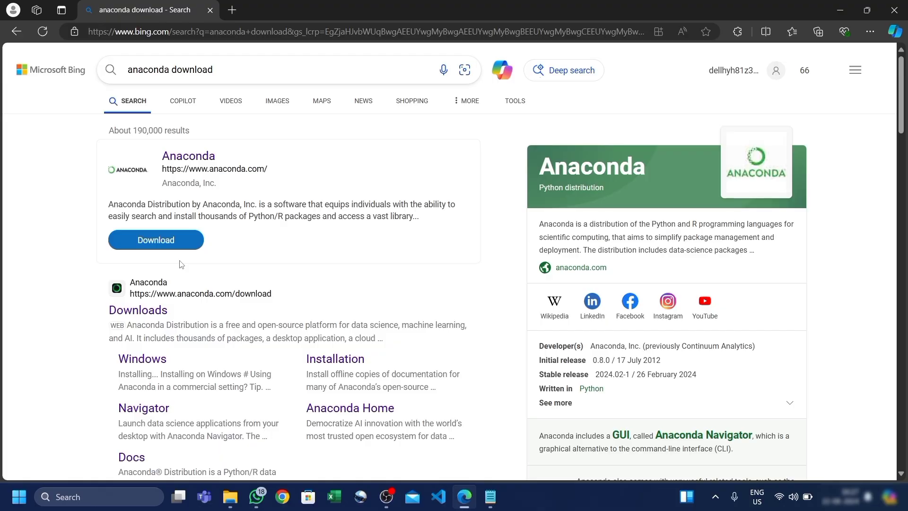
{"action": "scroll", "coordinate": [192, 307], "scroll_direction": "down", "scroll_amount": 1}
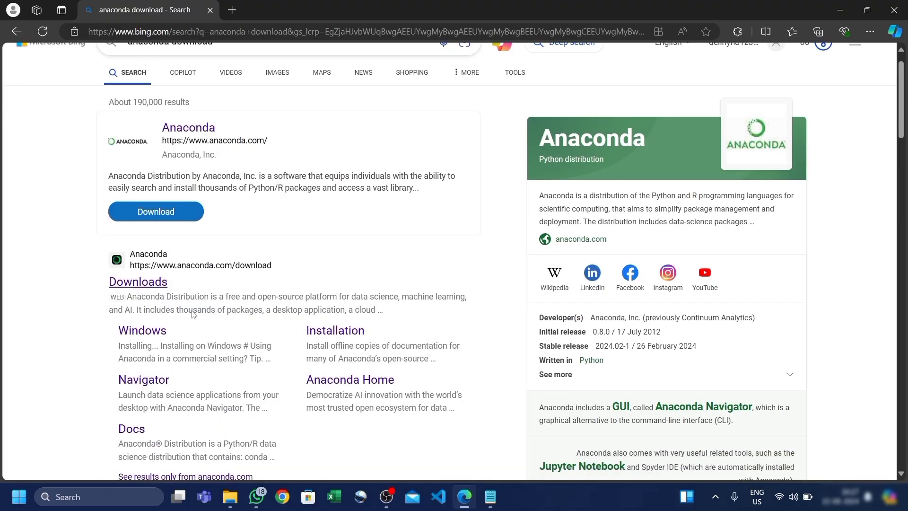
{"action": "left_click", "coordinate": [155, 284]}
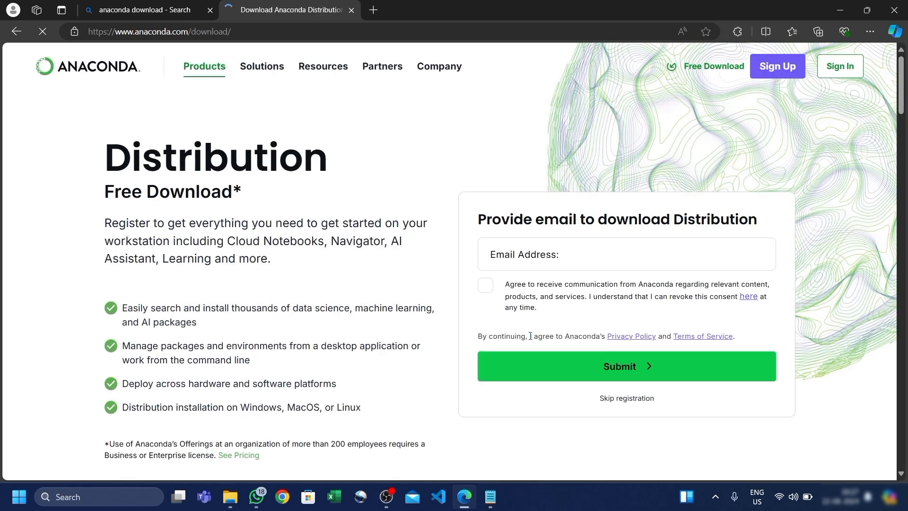
Step: Fill in the e-mail address on the Distribution form, agree to receive communication from Anaconda, and submit the form
{"action": "left_click", "coordinate": [578, 258]}
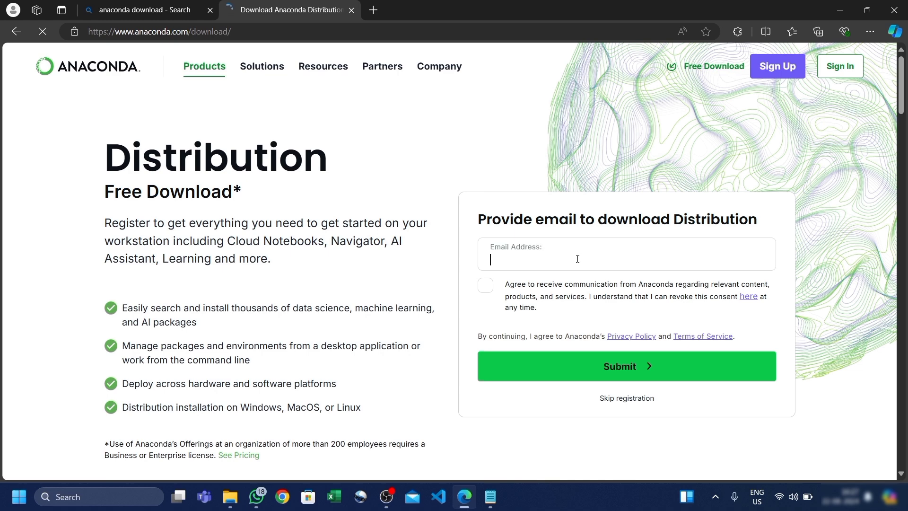
{"action": "type", "text": "@"}
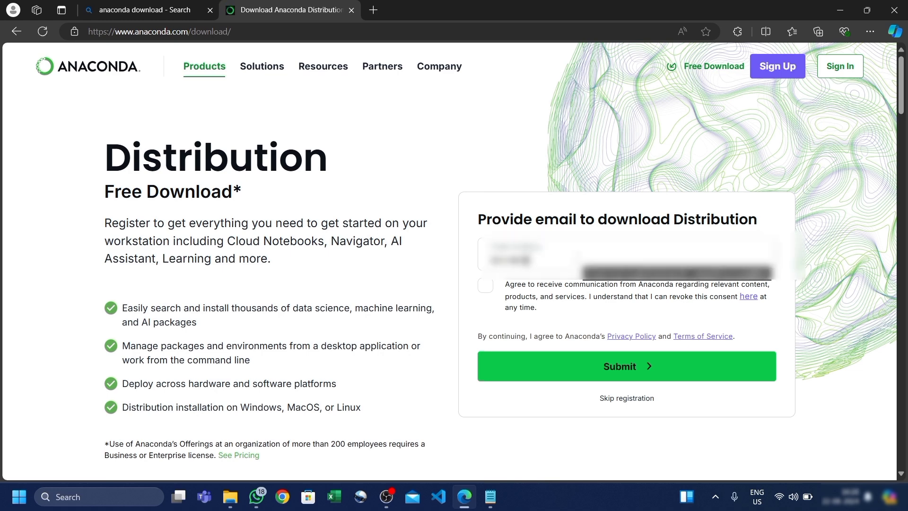
{"action": "key", "text": "BackSpace"}
{"action": "type", "text": "1@"}
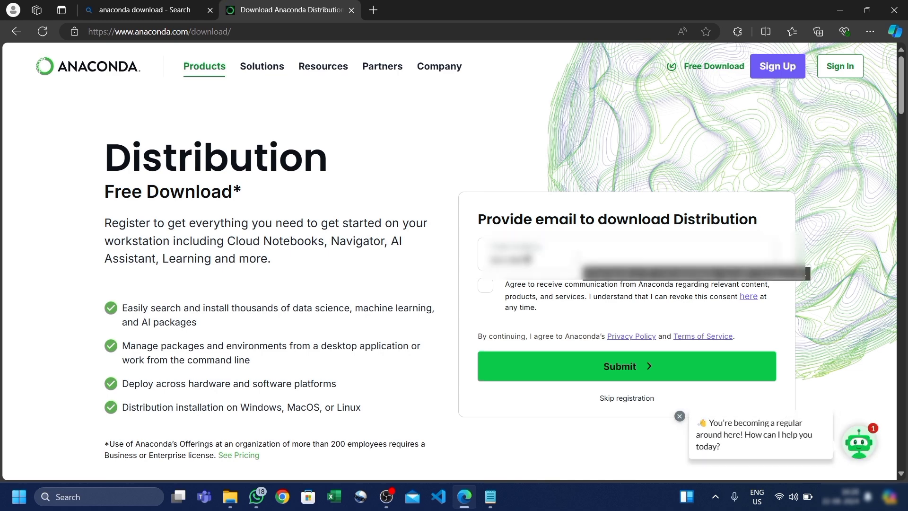
{"action": "left_click", "coordinate": [541, 297]}
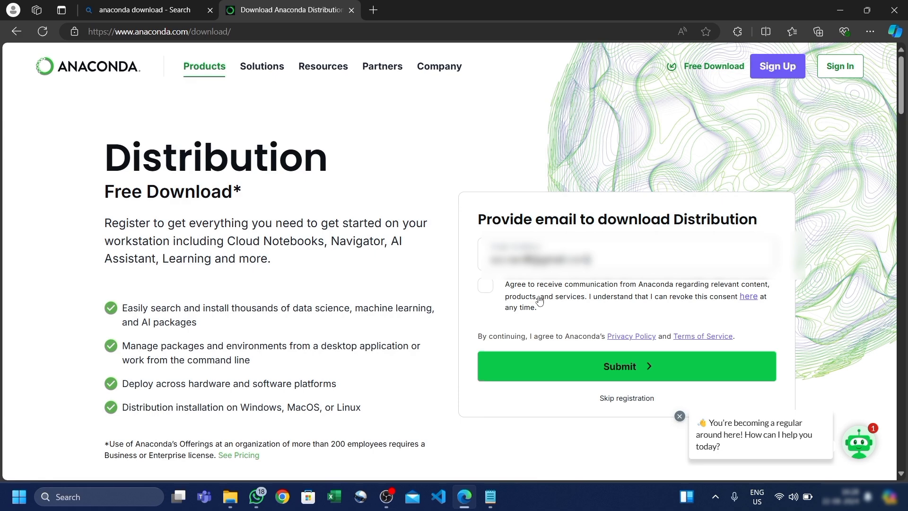
{"action": "left_click", "coordinate": [487, 286]}
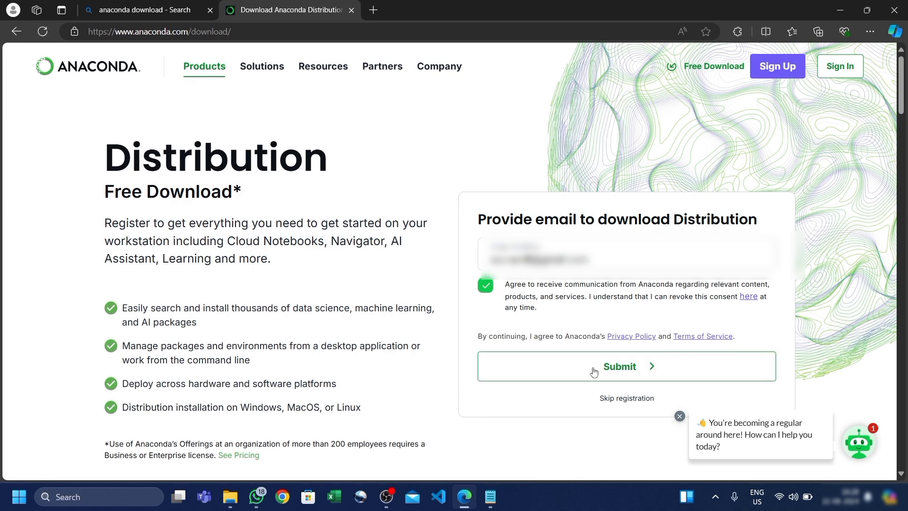
{"action": "left_click", "coordinate": [633, 367]}
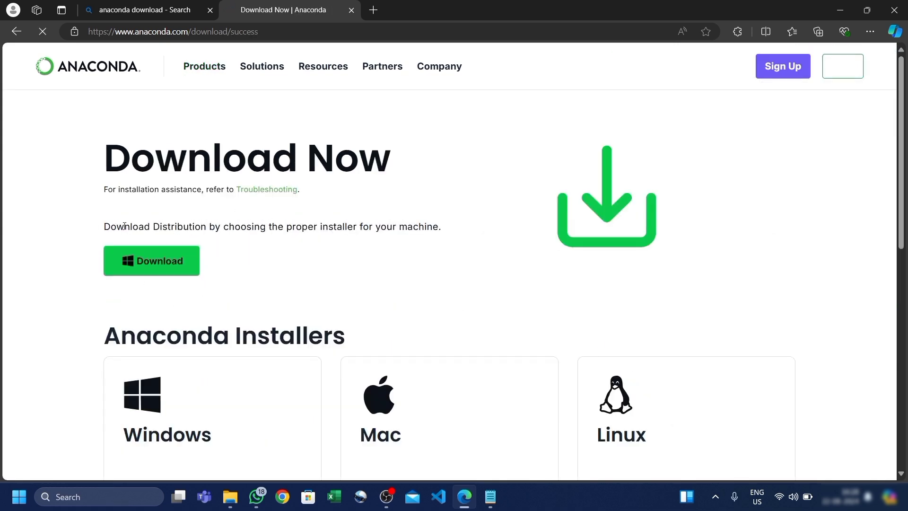
Step: Download the Anaconda installer for Windows and switch to the Downloads folder in File Explorer
{"action": "left_click", "coordinate": [179, 266]}
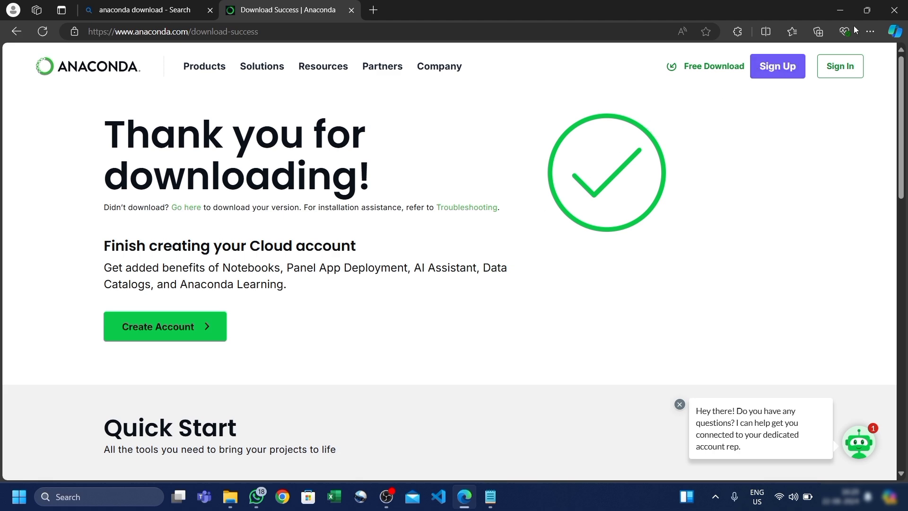
{"action": "left_click", "coordinate": [843, 10]}
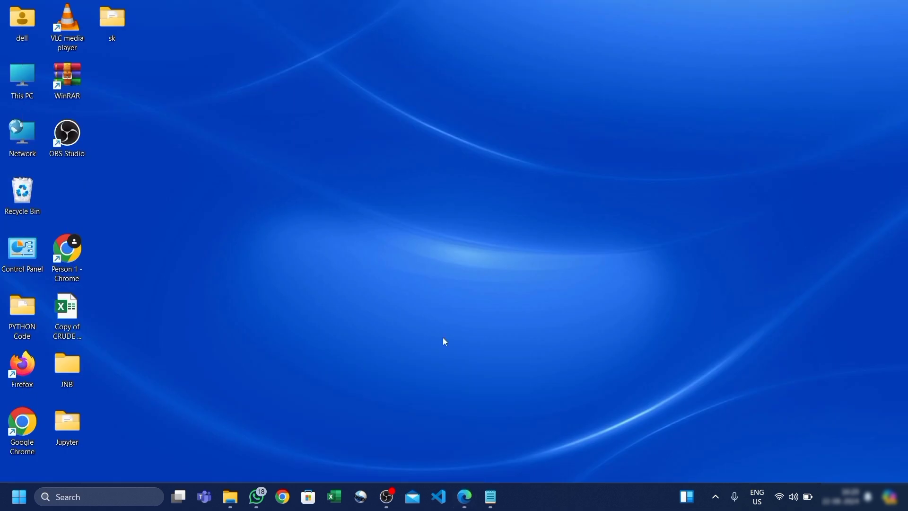
{"action": "mouse_move", "coordinate": [231, 496]}
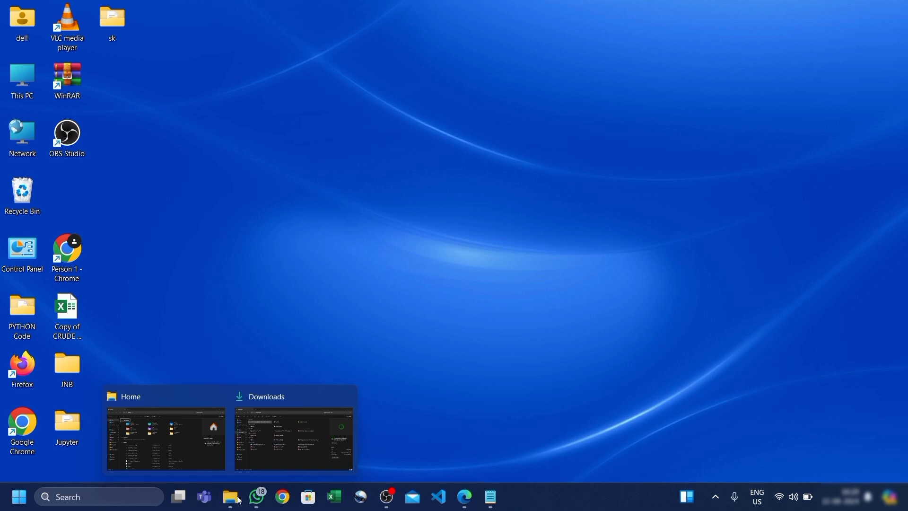
{"action": "mouse_move", "coordinate": [279, 446]}
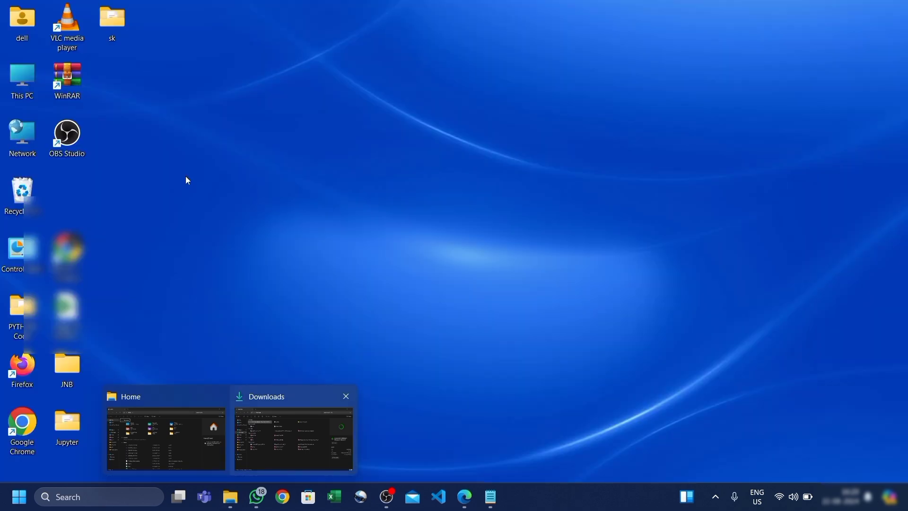
{"action": "left_click", "coordinate": [282, 427]}
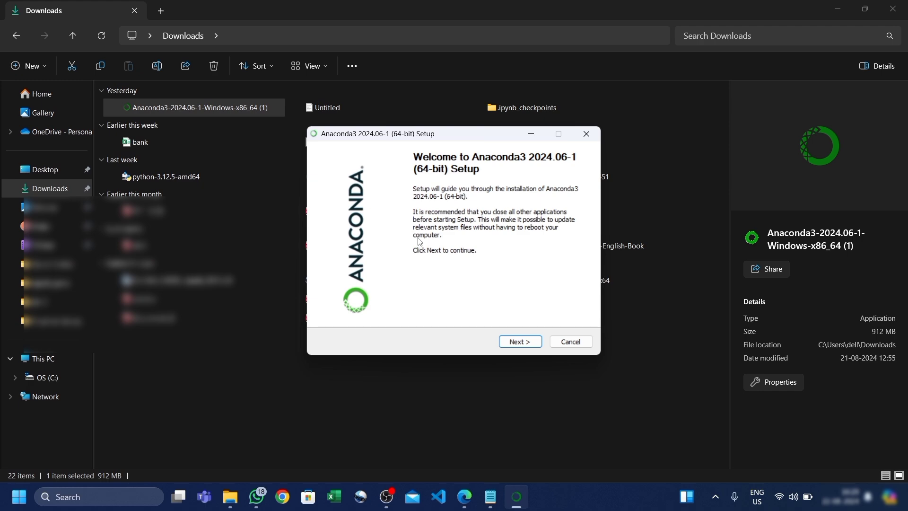
Step: Continue past the welcome page of the Anaconda3 2024.06-1 setup and accept the license agreement
{"action": "left_click", "coordinate": [519, 349]}
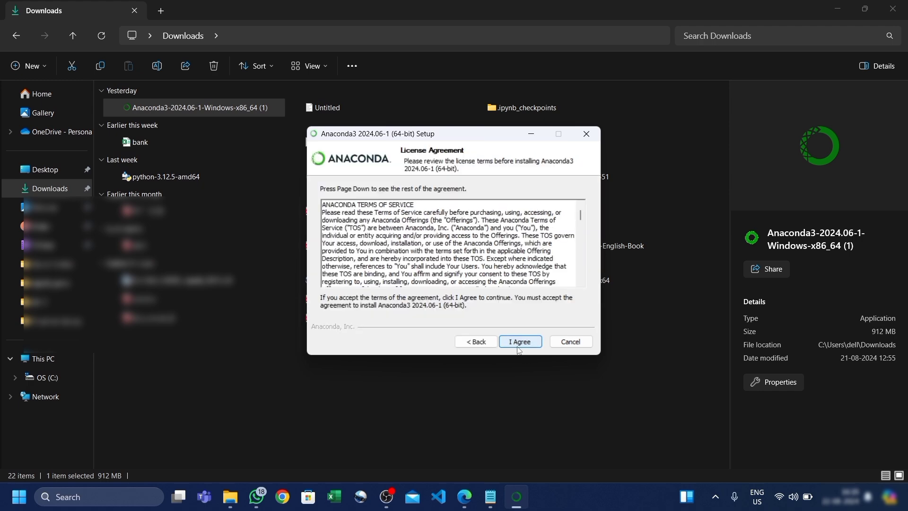
{"action": "scroll", "coordinate": [425, 261], "scroll_direction": "down", "scroll_amount": 10}
{"action": "left_click", "coordinate": [519, 341]}
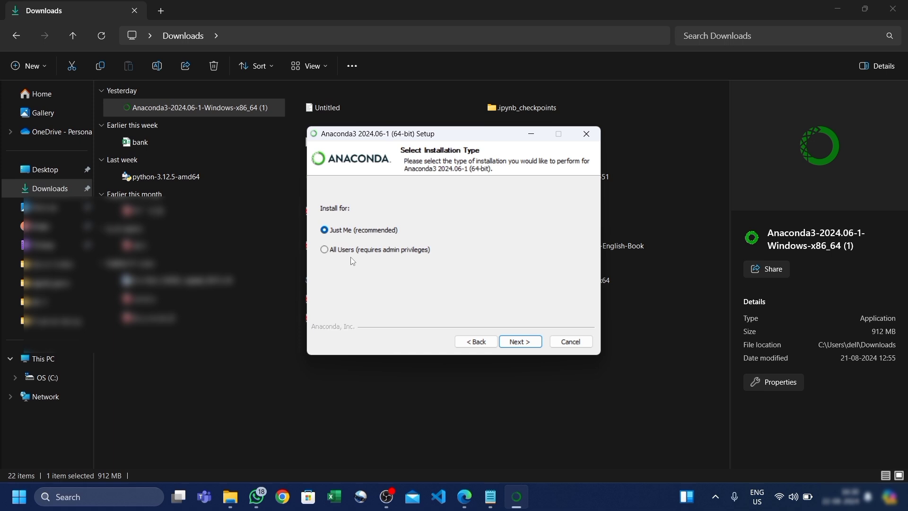
Step: Choose the Just Me installation type and try to continue with the destination folder C:\Users\dell\anaconda3
{"action": "left_click", "coordinate": [324, 250]}
{"action": "left_click", "coordinate": [324, 230]}
{"action": "left_click", "coordinate": [514, 342]}
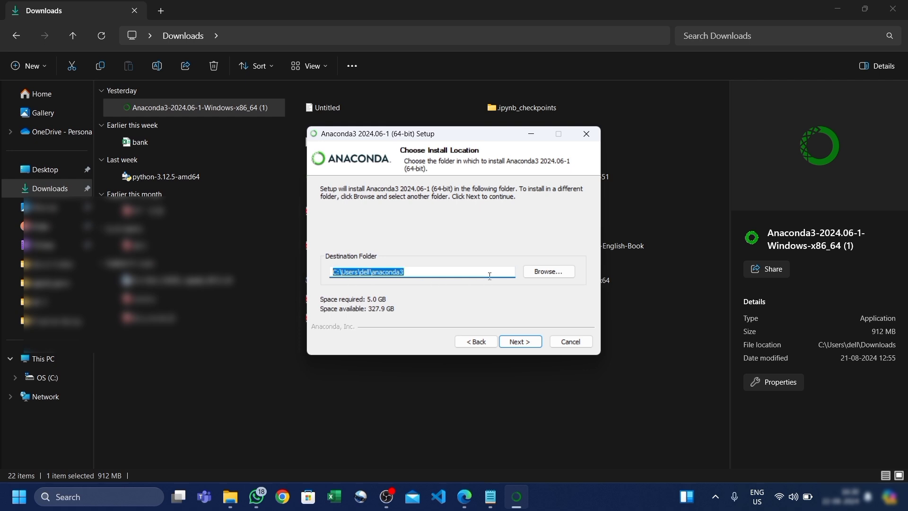
{"action": "left_click", "coordinate": [516, 341]}
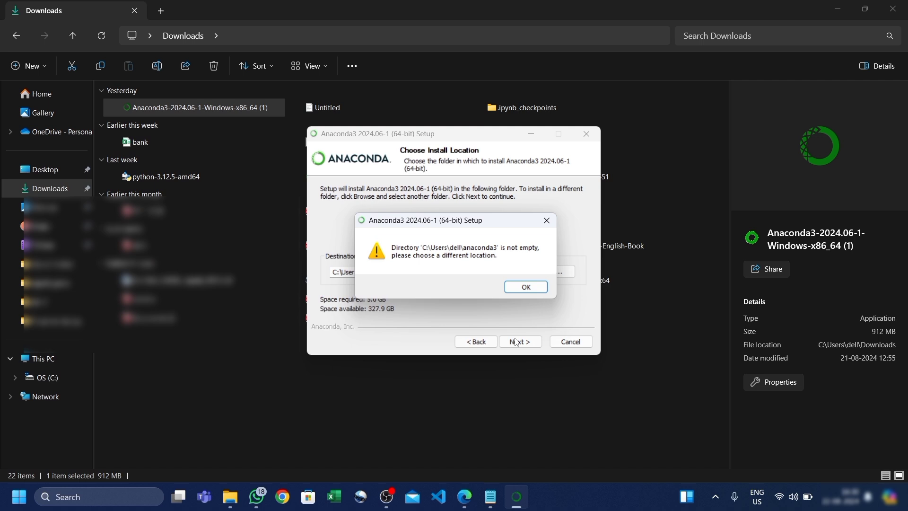
{"action": "left_click", "coordinate": [526, 287]}
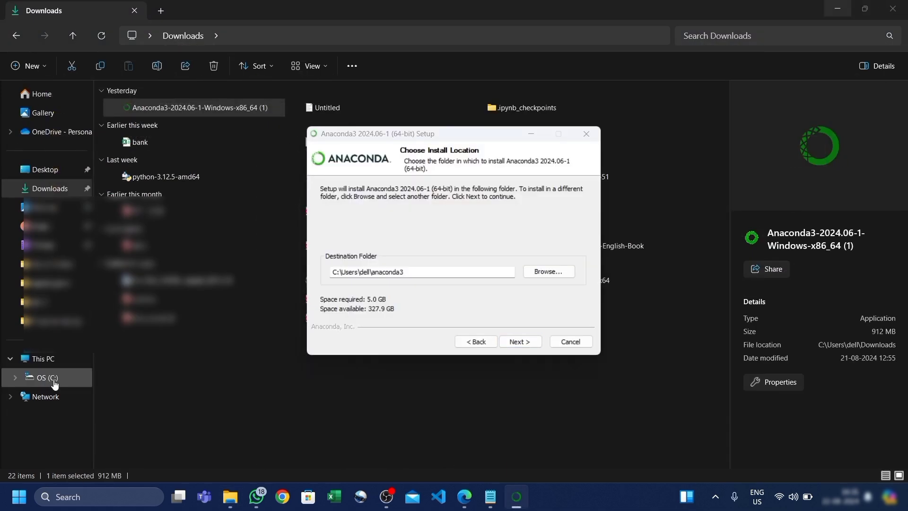
Step: Delete the existing anaconda3 folder from C:\Users\dell in File Explorer
{"action": "left_click", "coordinate": [47, 378]}
{"action": "left_click", "coordinate": [48, 374]}
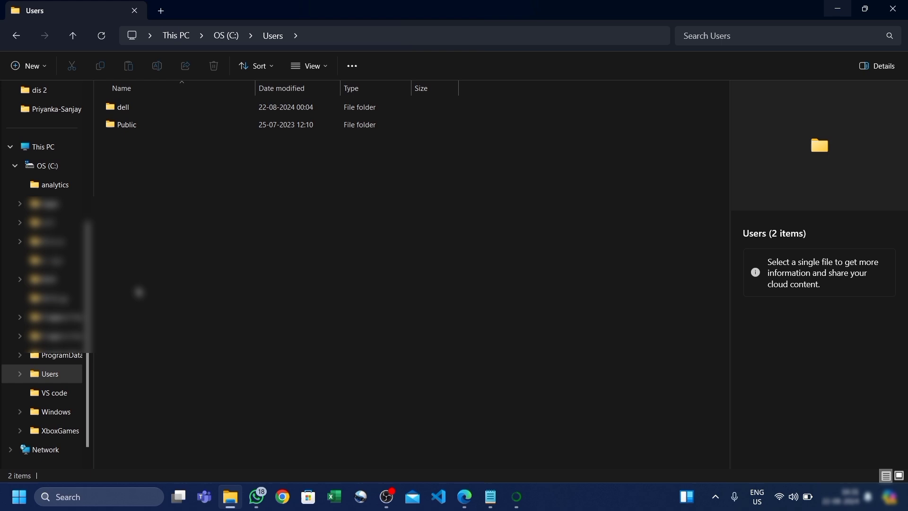
{"action": "double_click", "coordinate": [143, 101]}
{"action": "scroll", "coordinate": [142, 345], "scroll_direction": "down", "scroll_amount": 2}
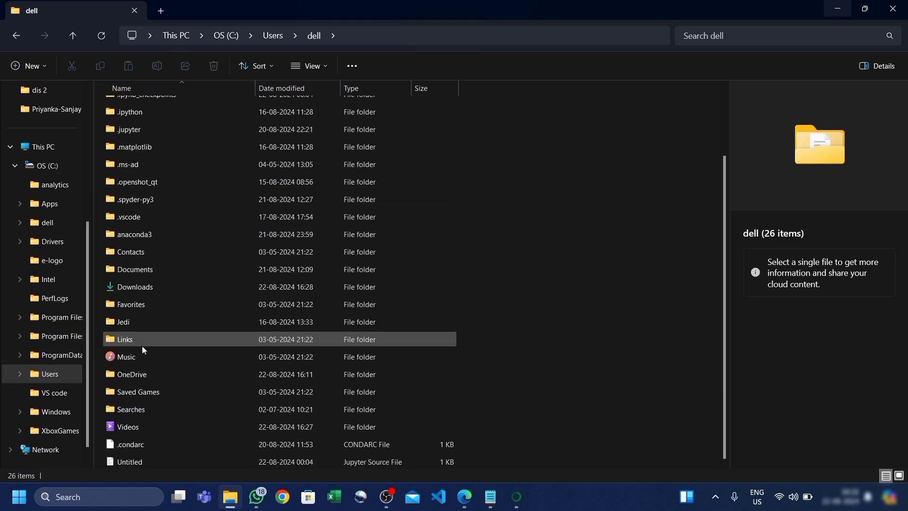
{"action": "right_click", "coordinate": [143, 241]}
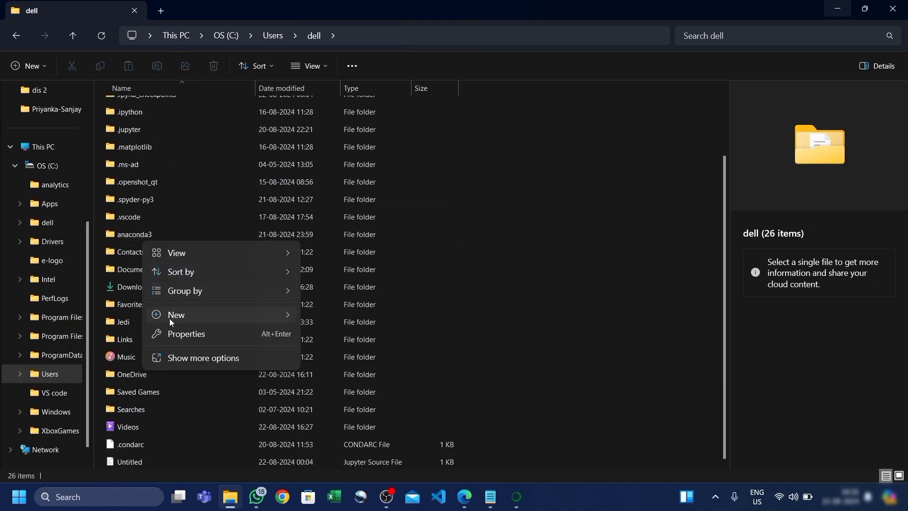
{"action": "left_click", "coordinate": [138, 268]}
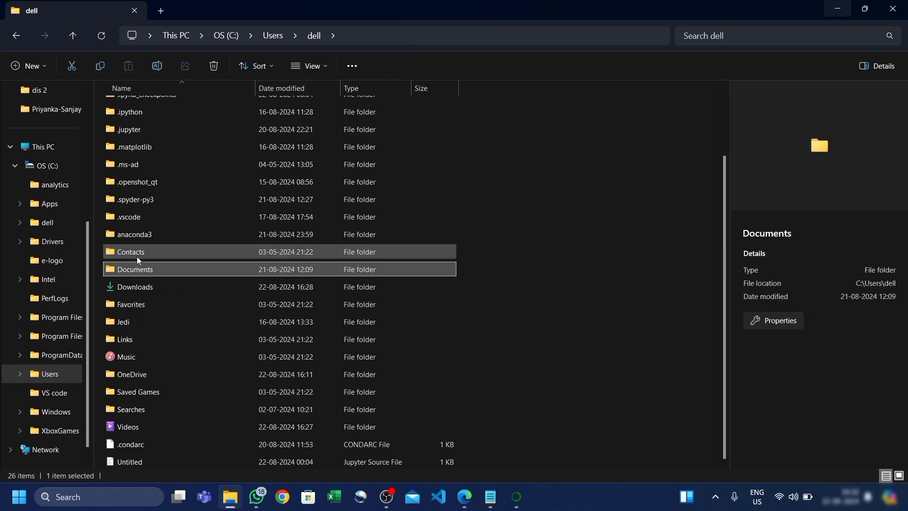
{"action": "left_click", "coordinate": [147, 241]}
{"action": "right_click", "coordinate": [141, 236]}
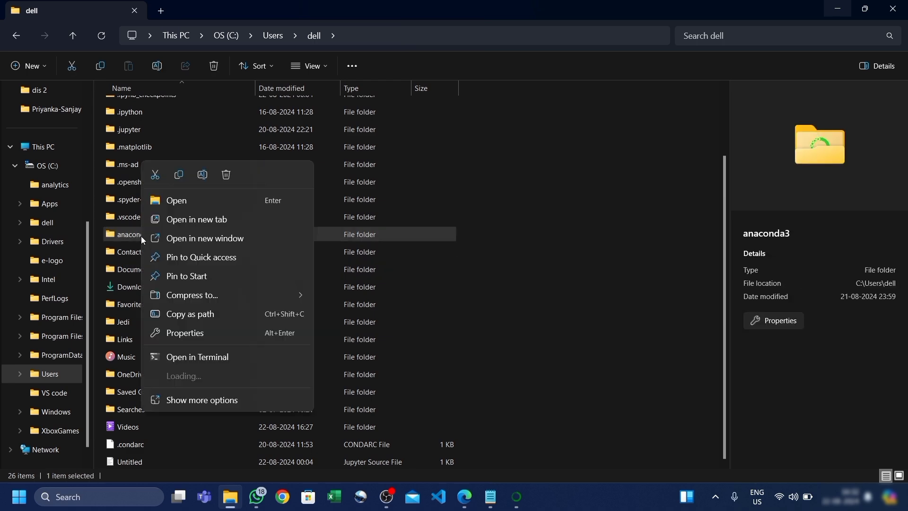
{"action": "left_click", "coordinate": [226, 175]}
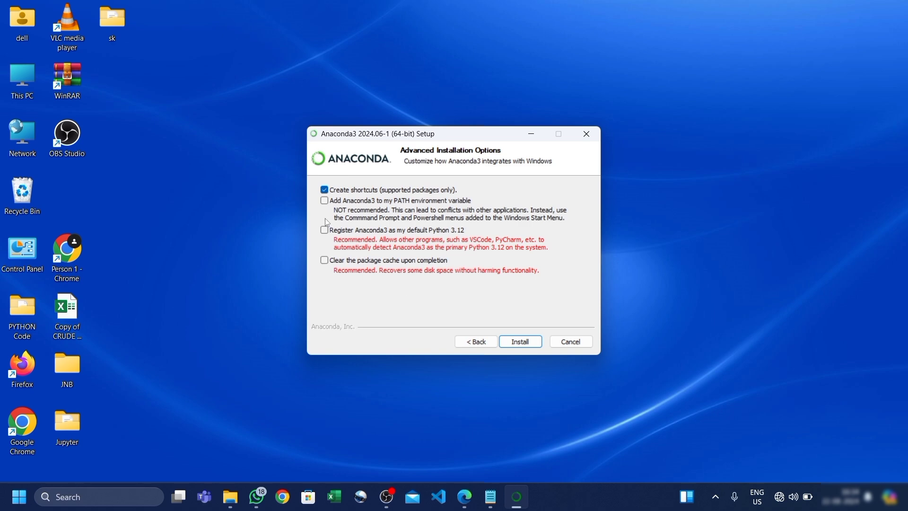
Step: Enable registering Anaconda3 as the default Python 3.12 and clearing the package cache upon completion, and start the installation
{"action": "left_click", "coordinate": [324, 230]}
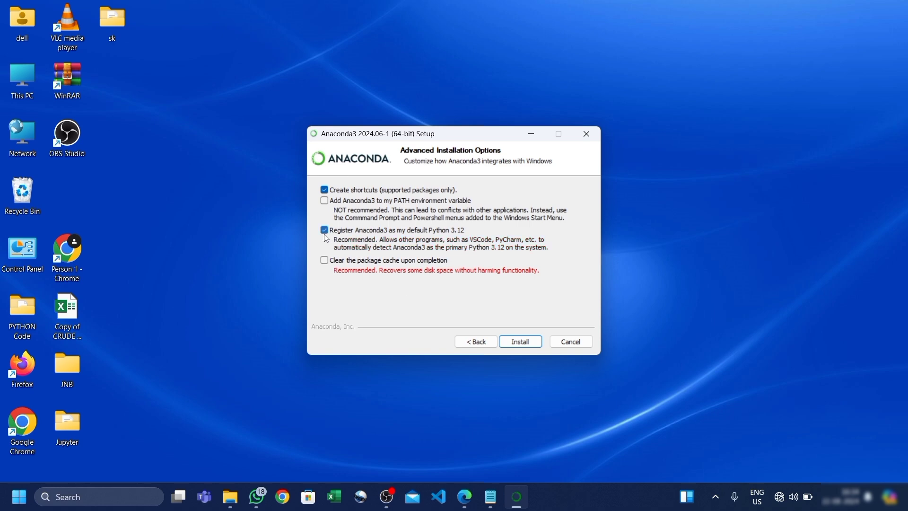
{"action": "left_click", "coordinate": [325, 260]}
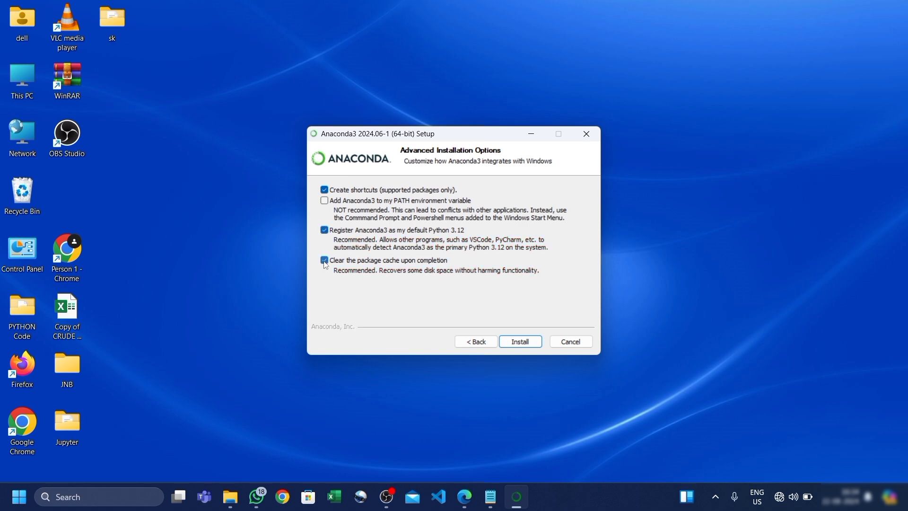
{"action": "left_click", "coordinate": [520, 342]}
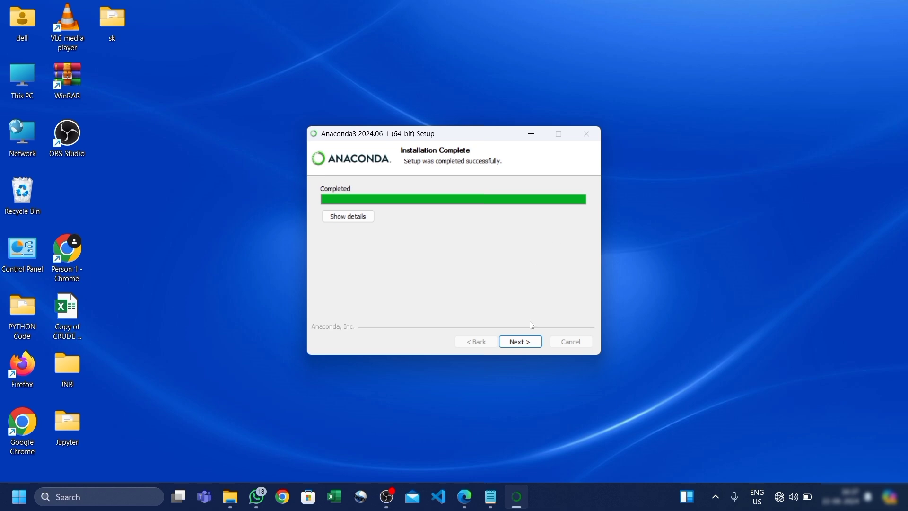
Step: Finish the Anaconda3 setup, keeping Launch Anaconda Navigator and Getting Started with Anaconda Distribution enabled
{"action": "left_click", "coordinate": [530, 341]}
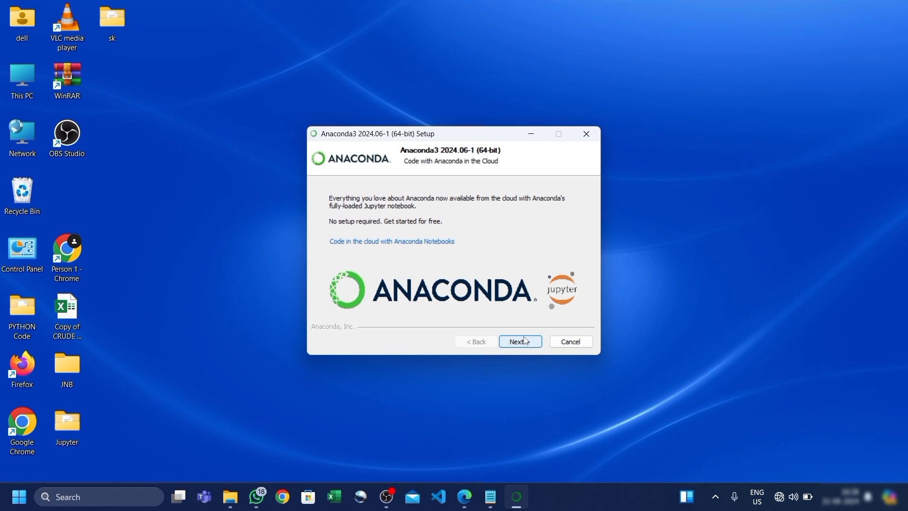
{"action": "left_click", "coordinate": [526, 340]}
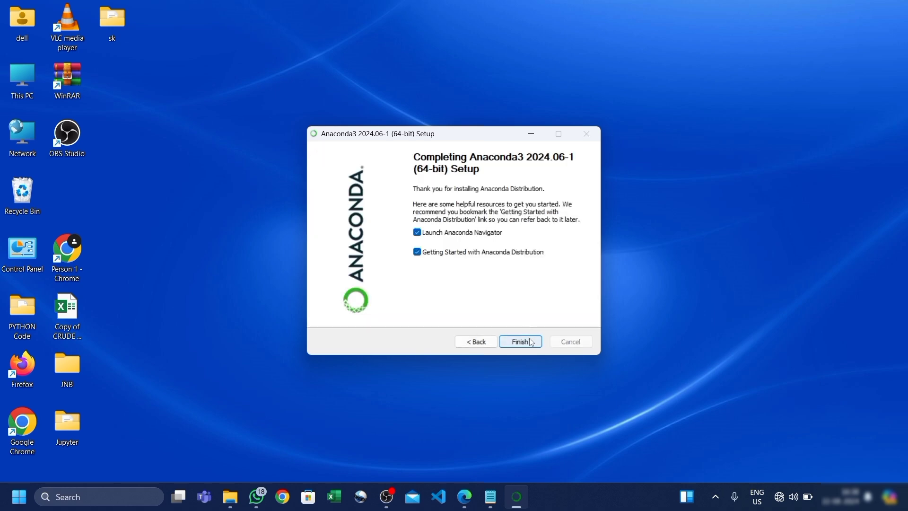
{"action": "left_click", "coordinate": [531, 342]}
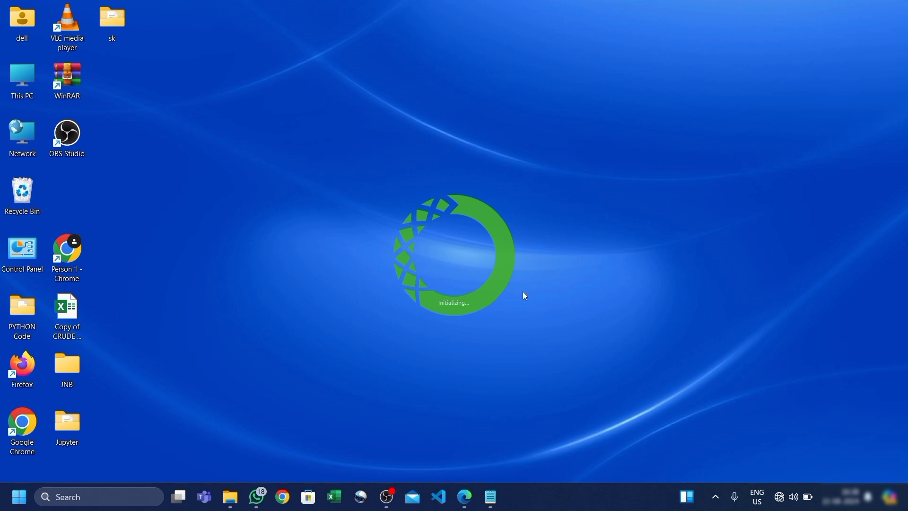